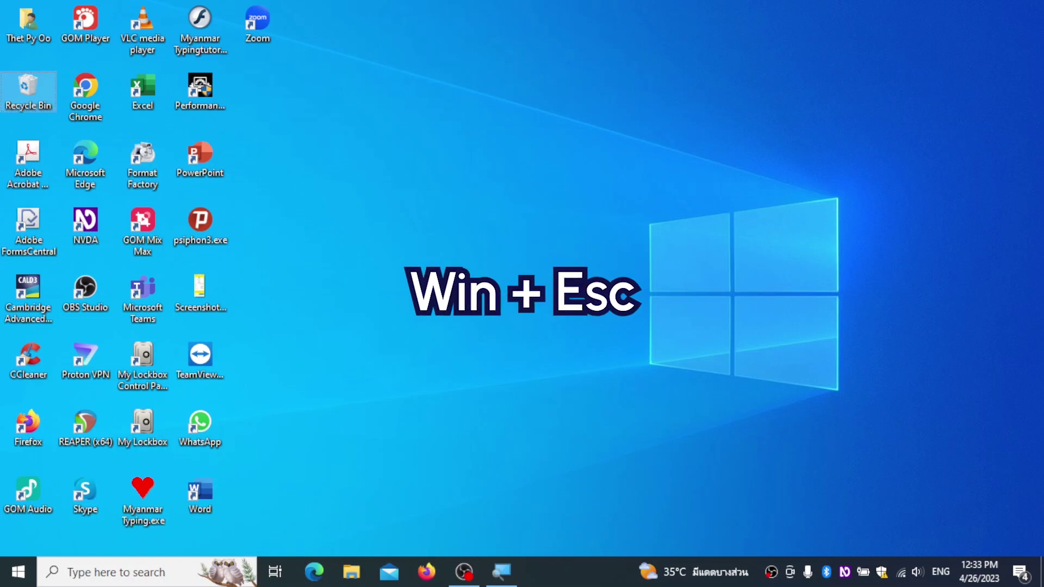
# Turn Magnifier off and back on from its Ease of Access settings page.
pyautogui.press('super+Escape')
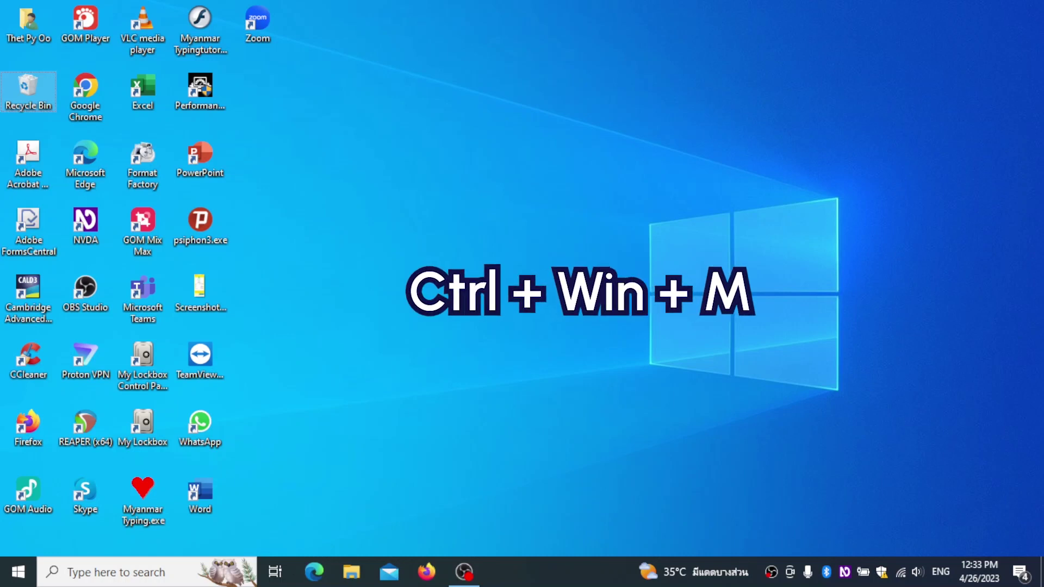
pyautogui.press('ctrl+super+m')
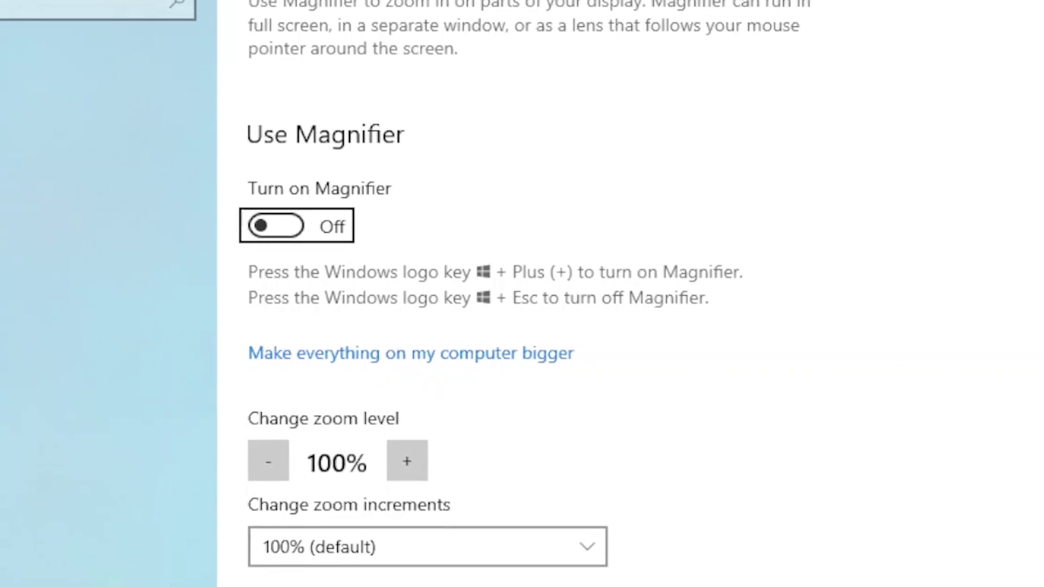
pyautogui.press('space')
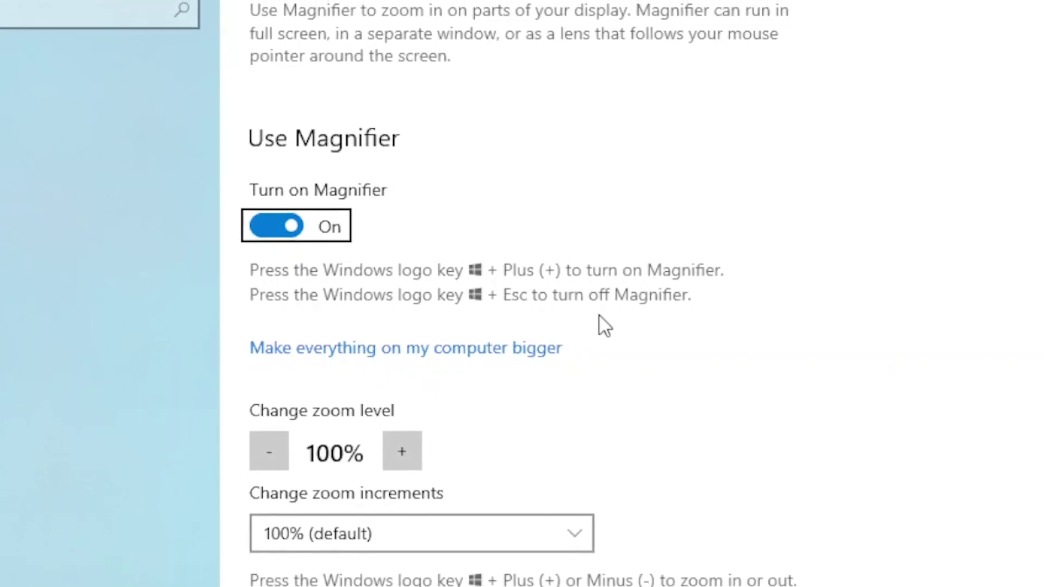
# Examine the zoom level controls, sign-in startup options and image smoothing option on the Magnifier settings page.
pyautogui.press('Tab')
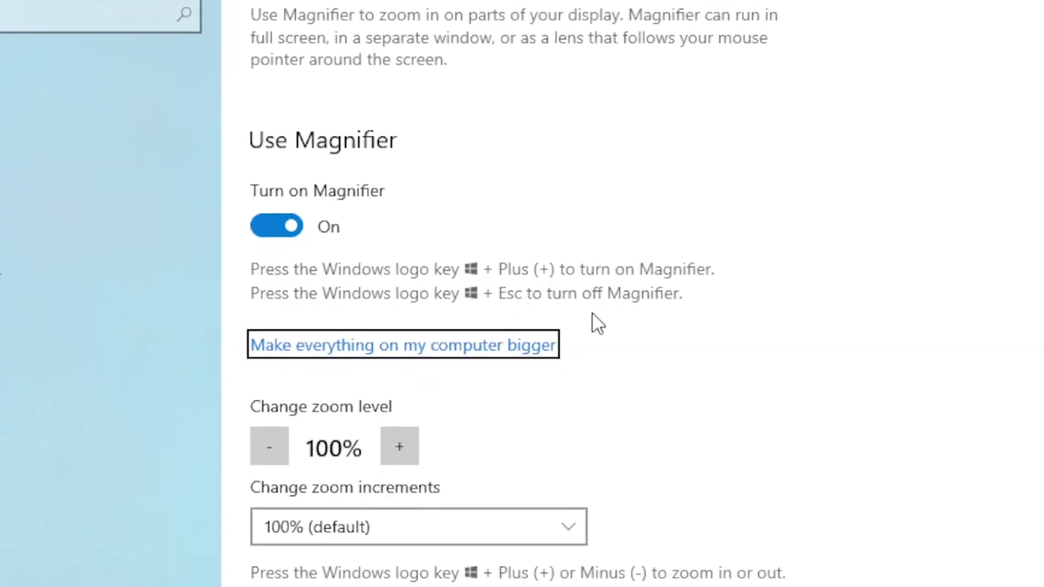
pyautogui.press('Tab')
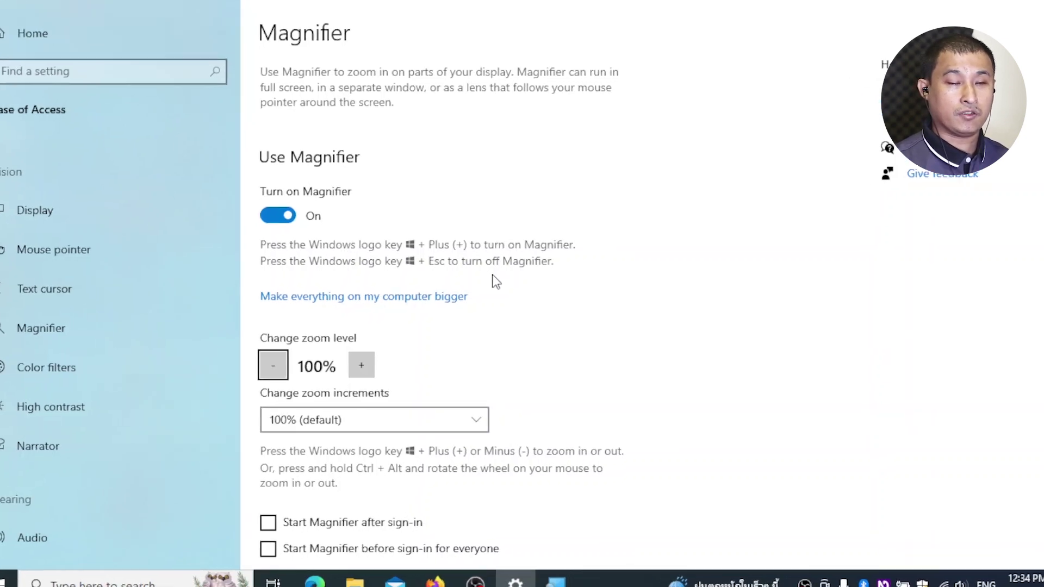
pyautogui.press('Tab')
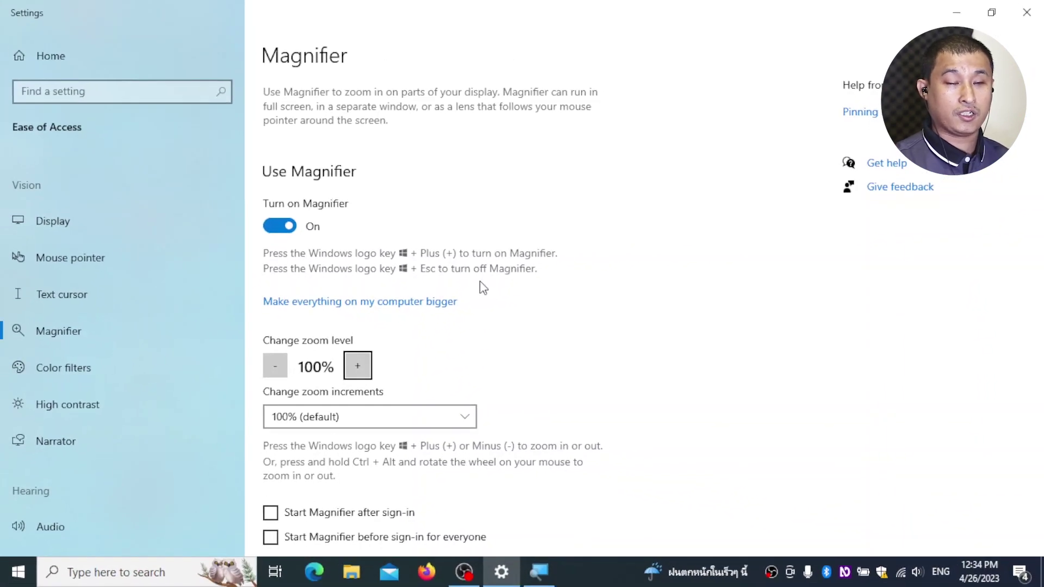
pyautogui.press('super+d')
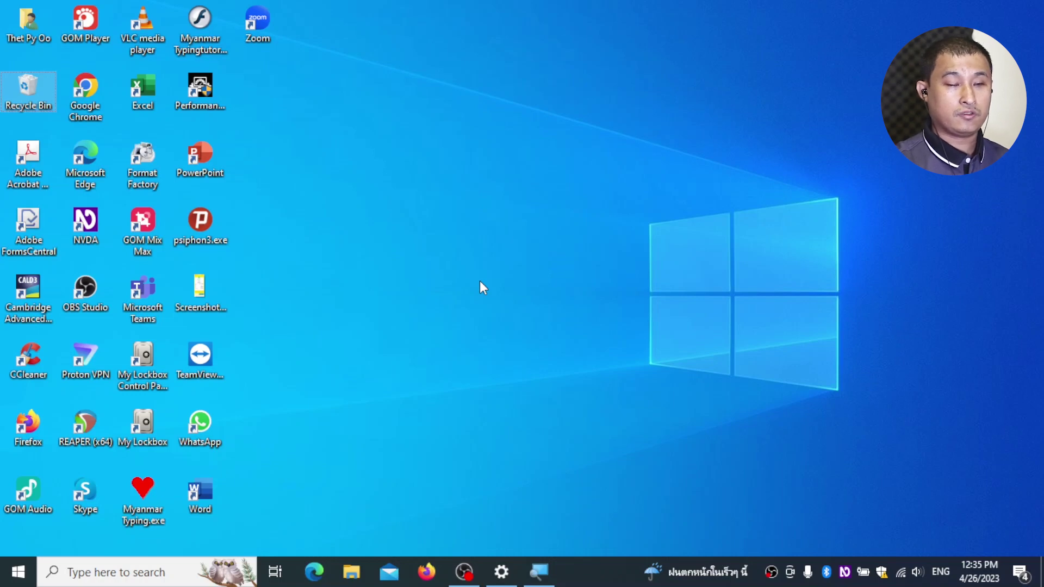
pyautogui.hotkey('alt', 'Tab')
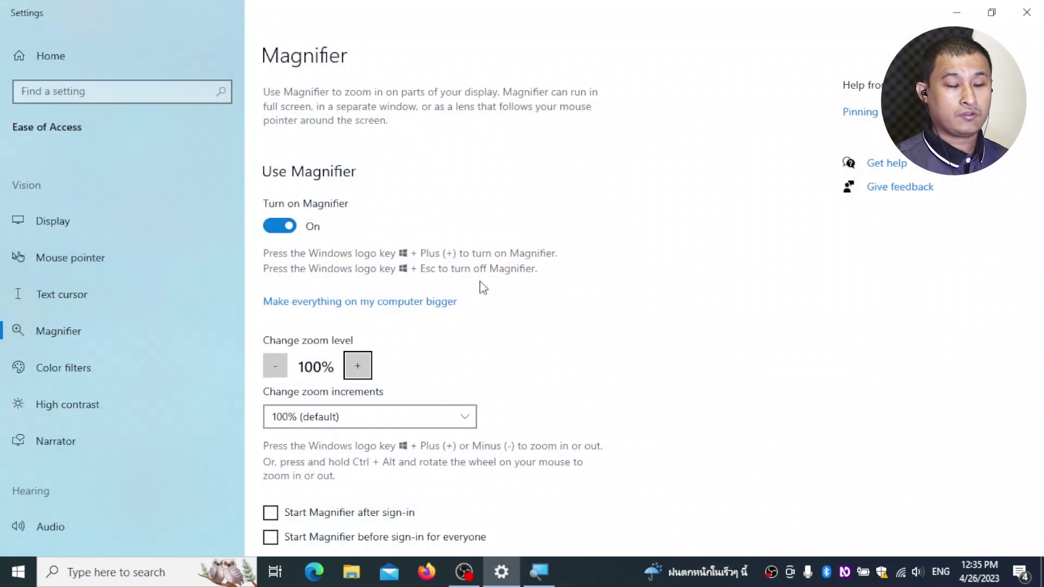
pyautogui.press('Tab')
pyautogui.press('Tab')
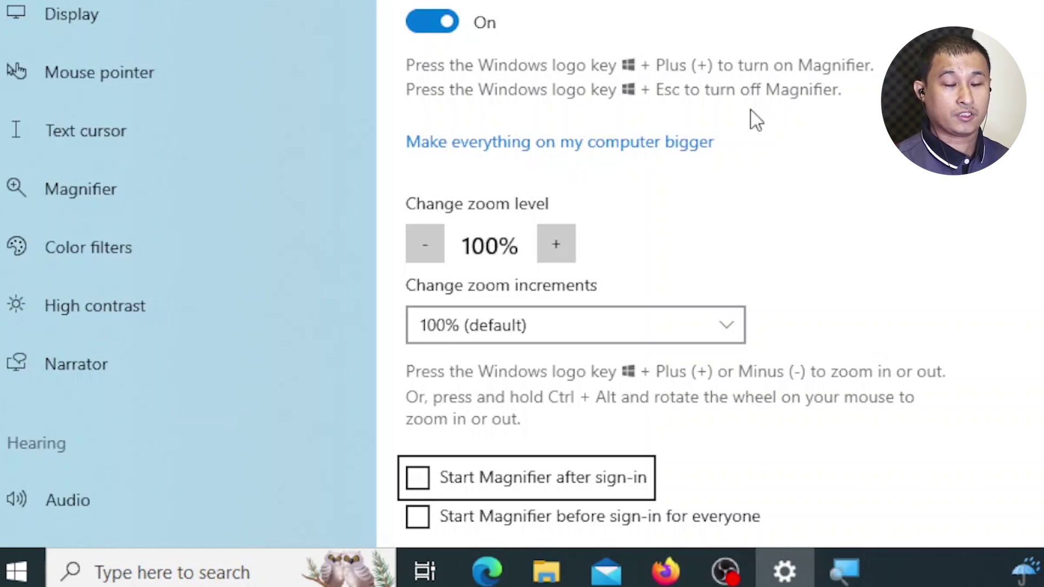
pyautogui.press('Tab')
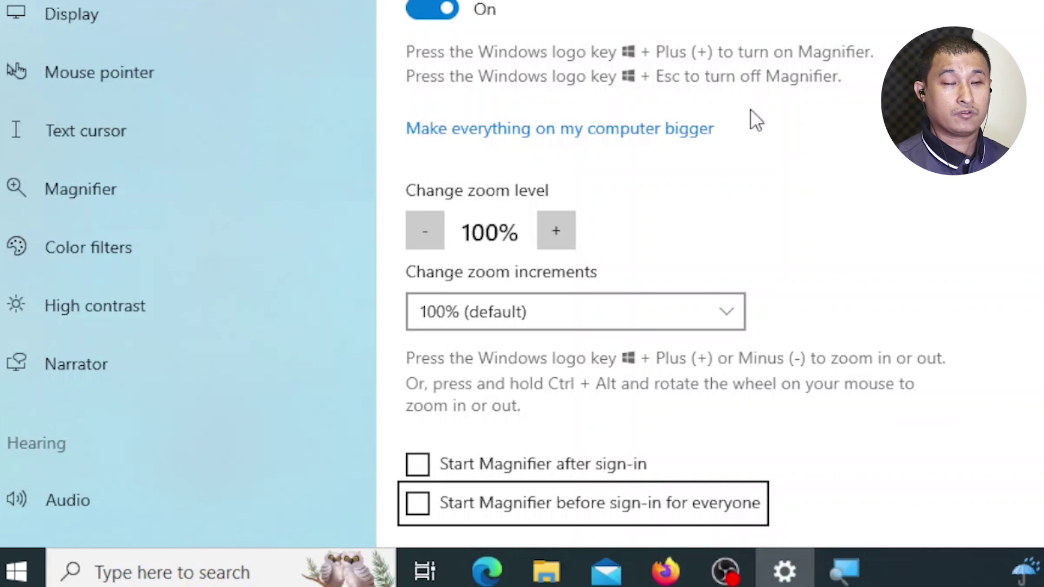
pyautogui.press('Tab')
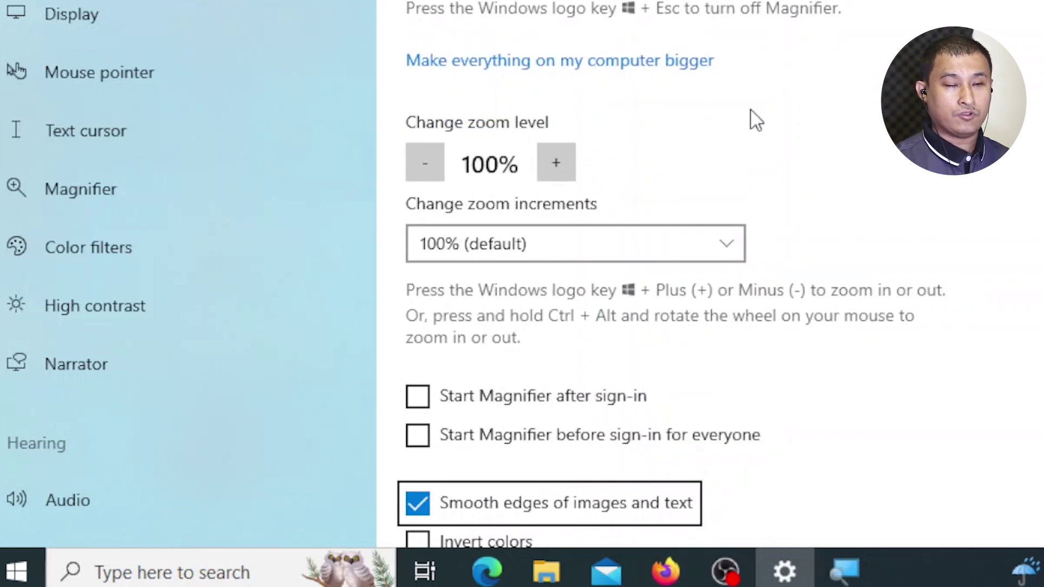
# Try the 200%, 400% and 150% zoom increments and return the setting to 100% (default).
pyautogui.hotkey('shift', 'Tab')
pyautogui.hotkey('shift', 'Tab')
pyautogui.hotkey('shift', 'Tab')
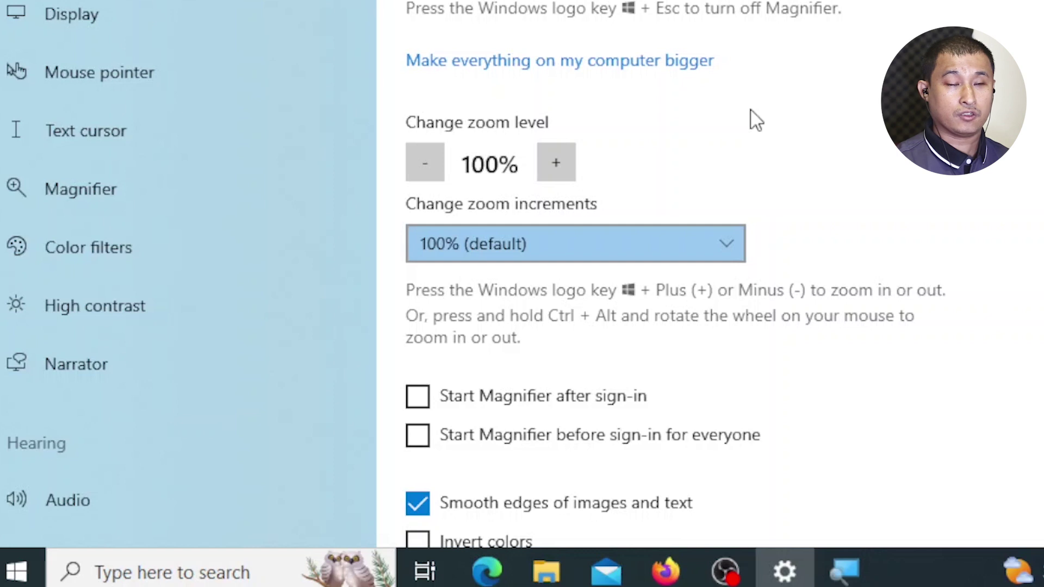
pyautogui.press('Down')
pyautogui.press('Up')
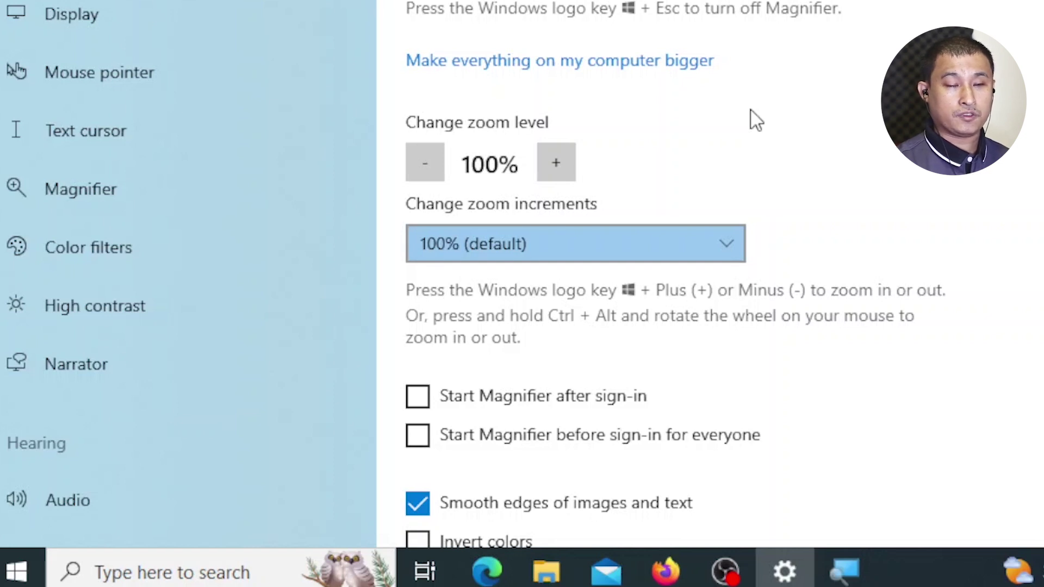
pyautogui.press('Down')
pyautogui.press('Down')
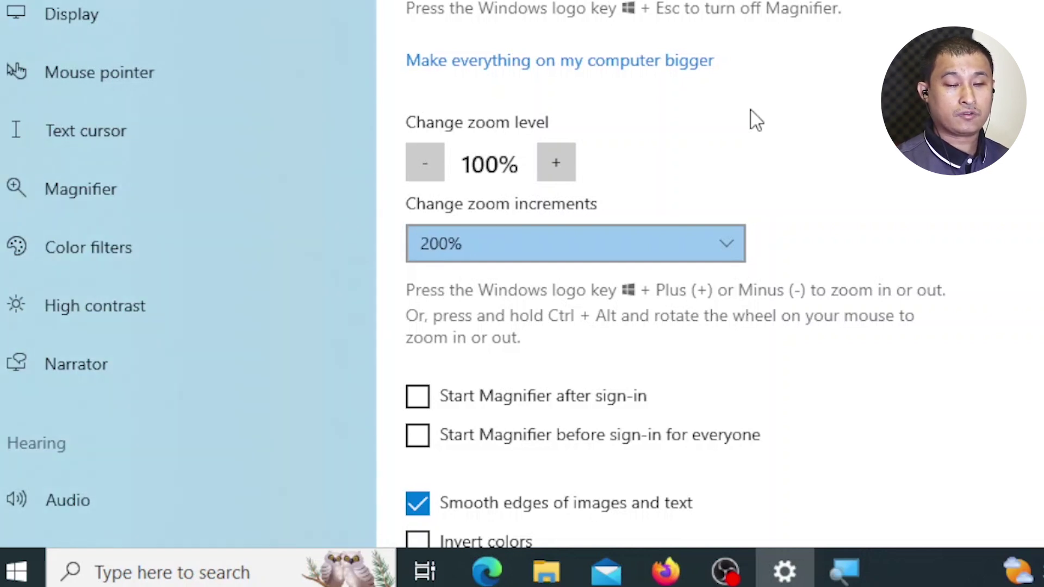
pyautogui.press('Down')
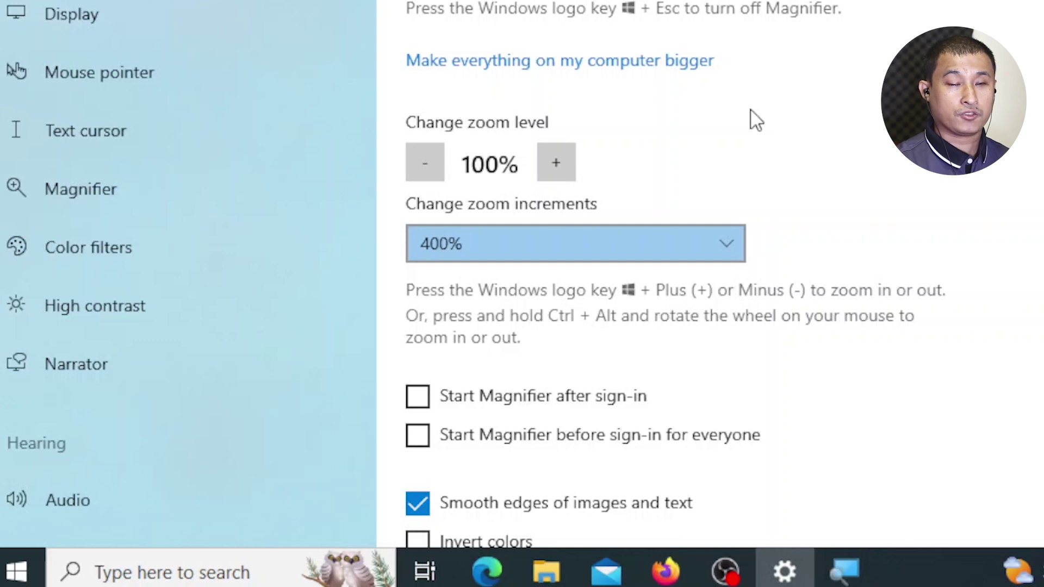
pyautogui.press('Up')
pyautogui.press('Up')
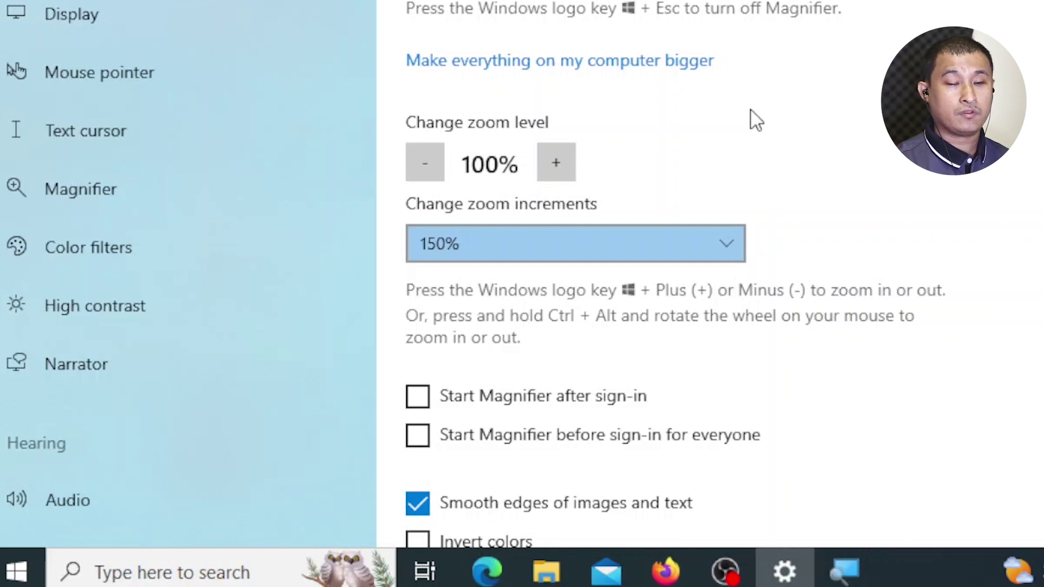
pyautogui.press('Up')
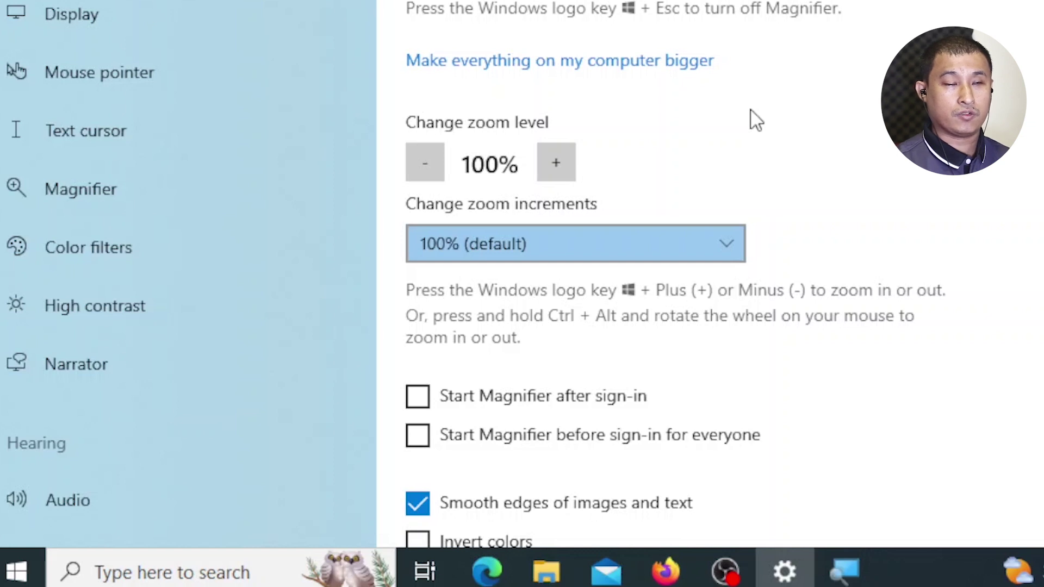
# Turn Smooth edges of images and text off and back on.
pyautogui.press('Tab')
pyautogui.press('Tab')
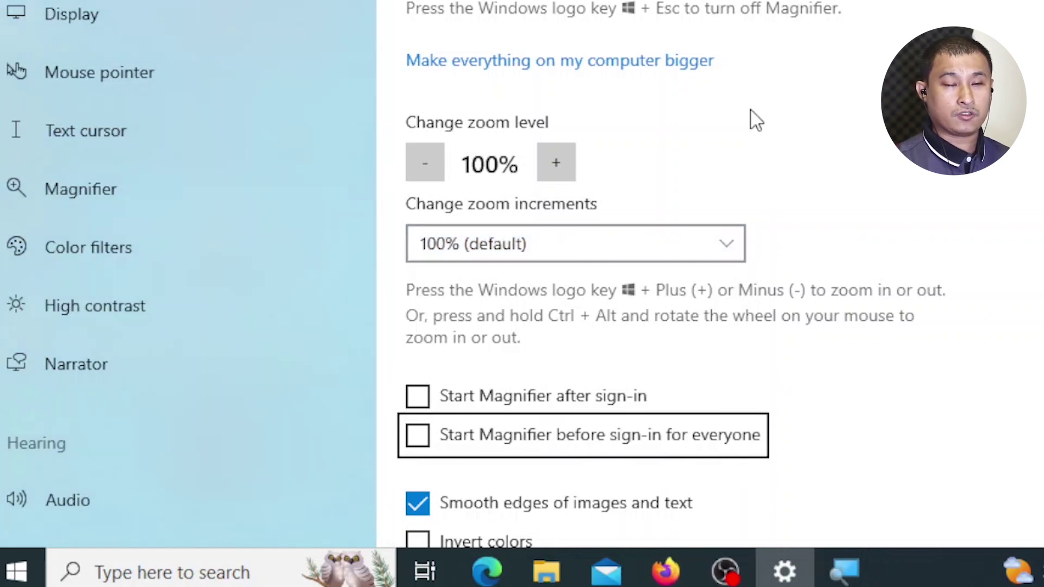
pyautogui.press('Tab')
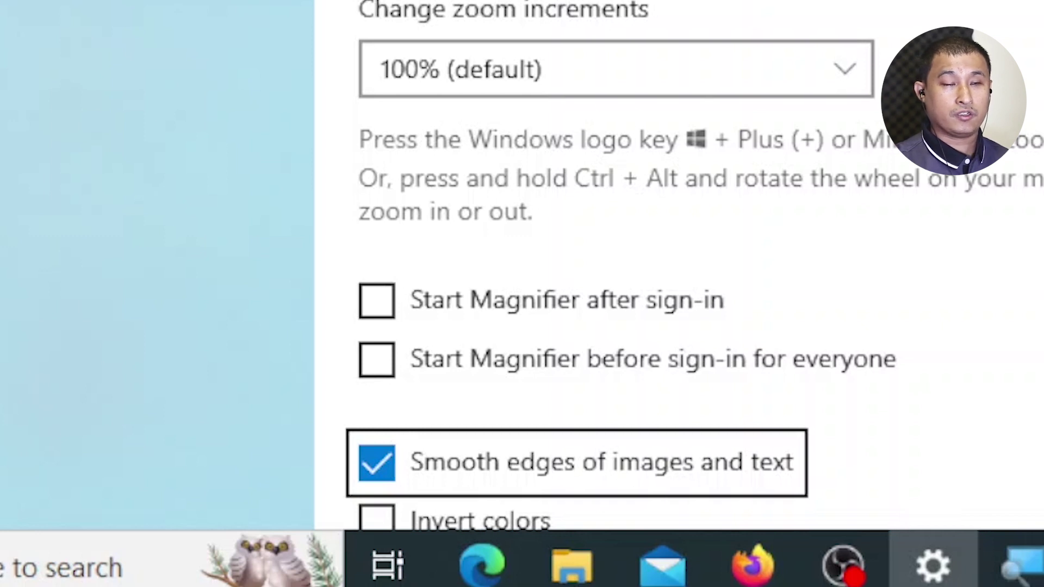
pyautogui.press('space')
pyautogui.press('space')
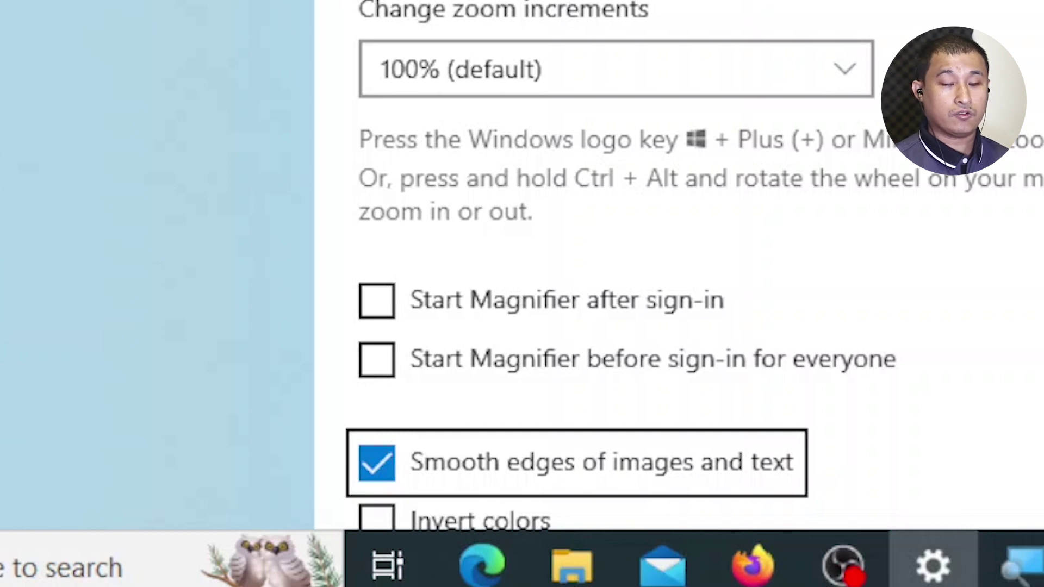
# Turn the Invert colors option of Magnifier on and back off.
pyautogui.press('Tab')
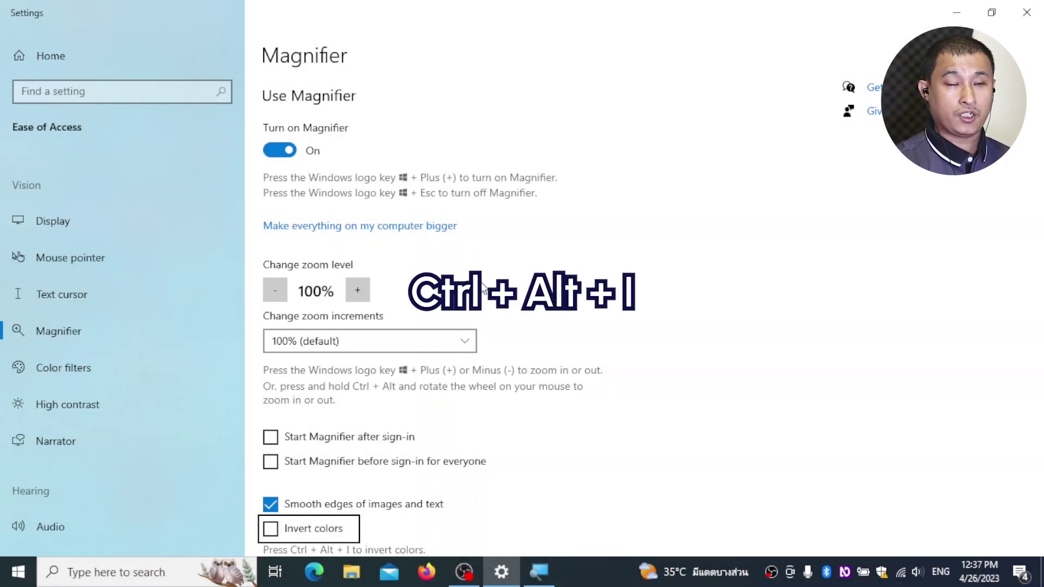
pyautogui.press('super+d')
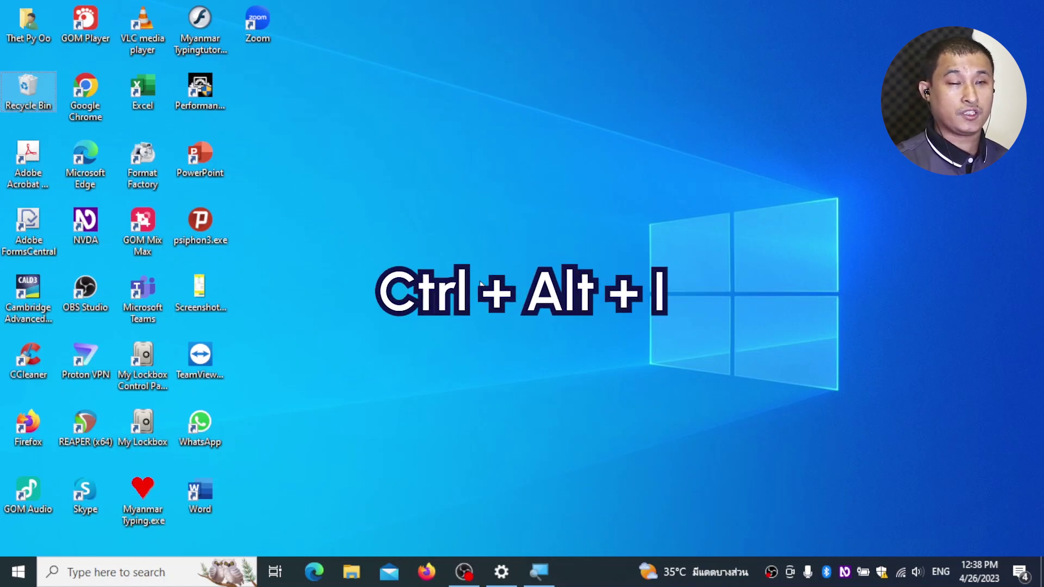
pyautogui.hotkey('alt', 'Tab')
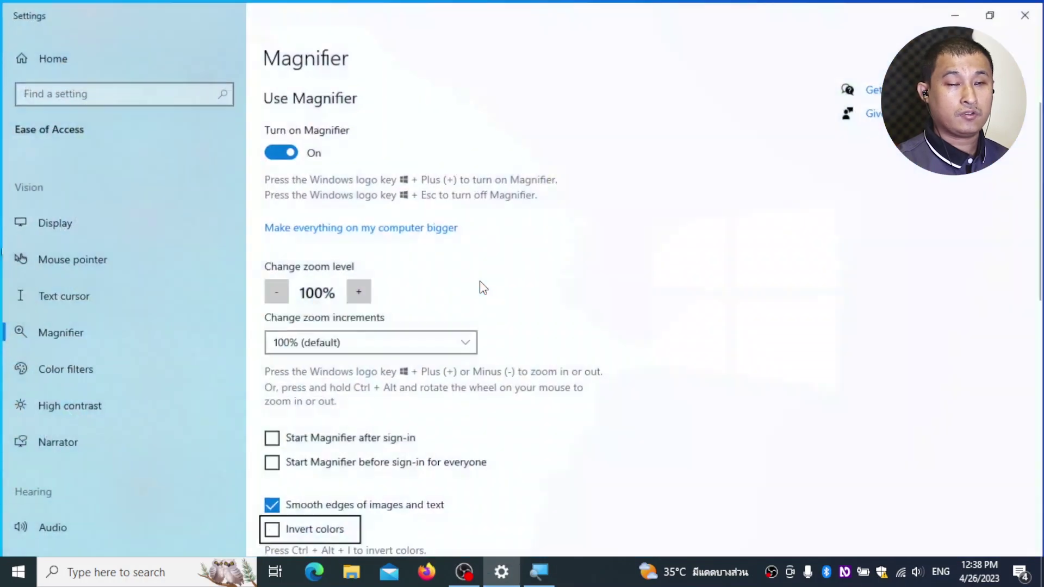
pyautogui.scroll(-2, 480, 281)
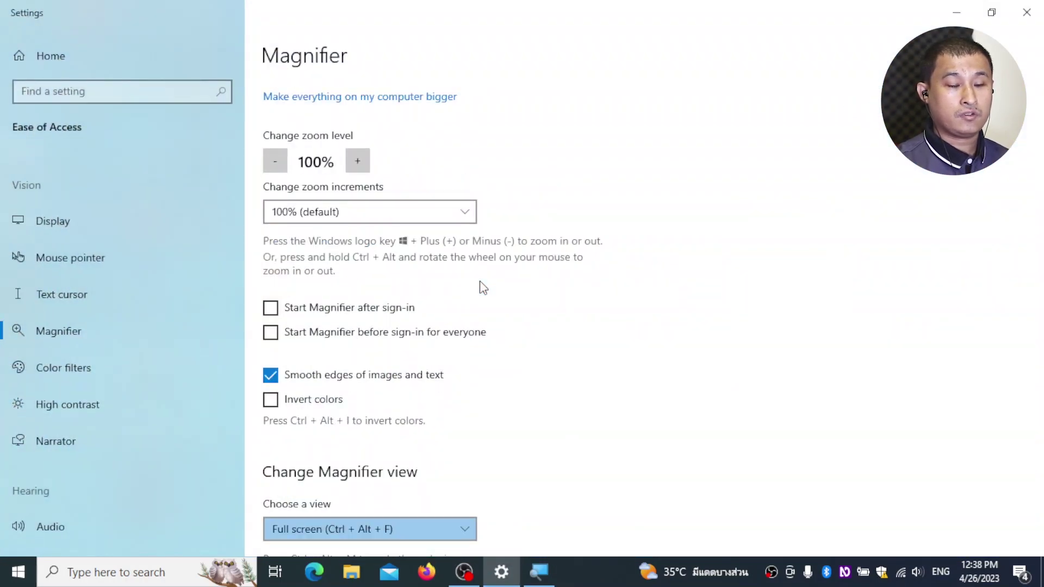
pyautogui.hotkey('shift', 'Tab')
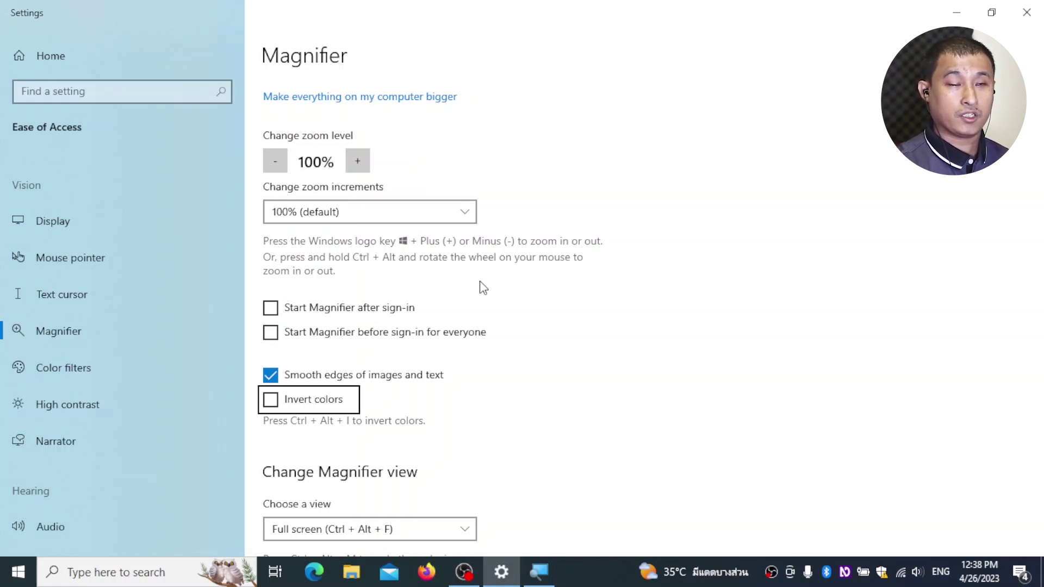
pyautogui.press('space')
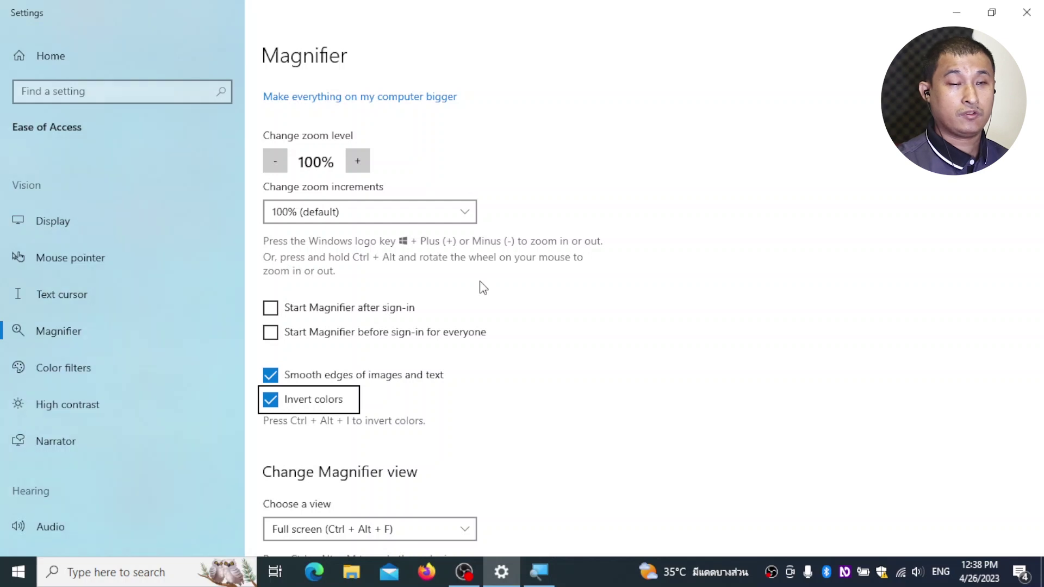
pyautogui.press('space')
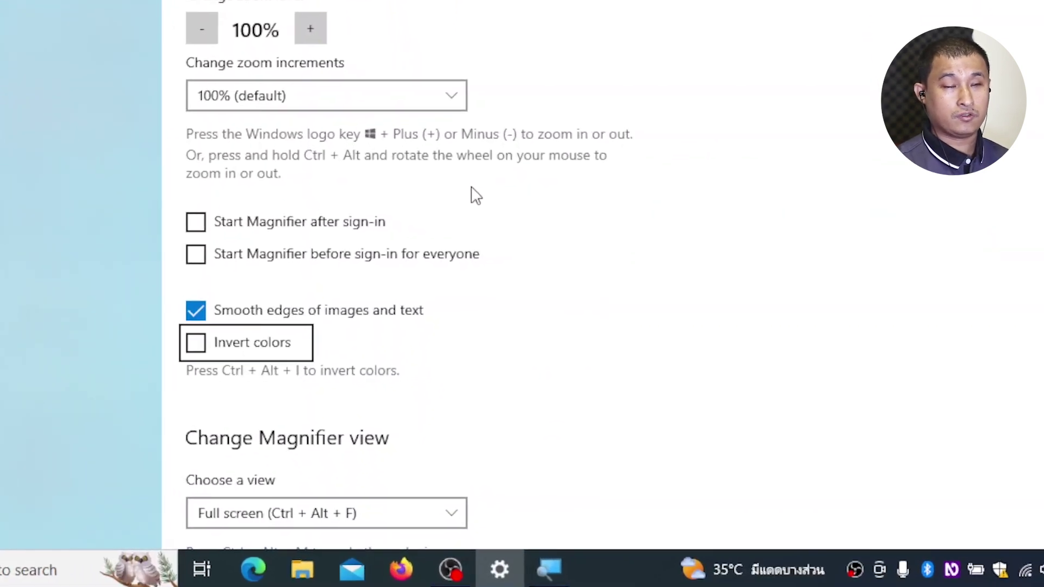
# Switch the Magnifier view through Docked, Full screen and Lens, back to Full screen, and finish in Docked.
pyautogui.press('Tab')
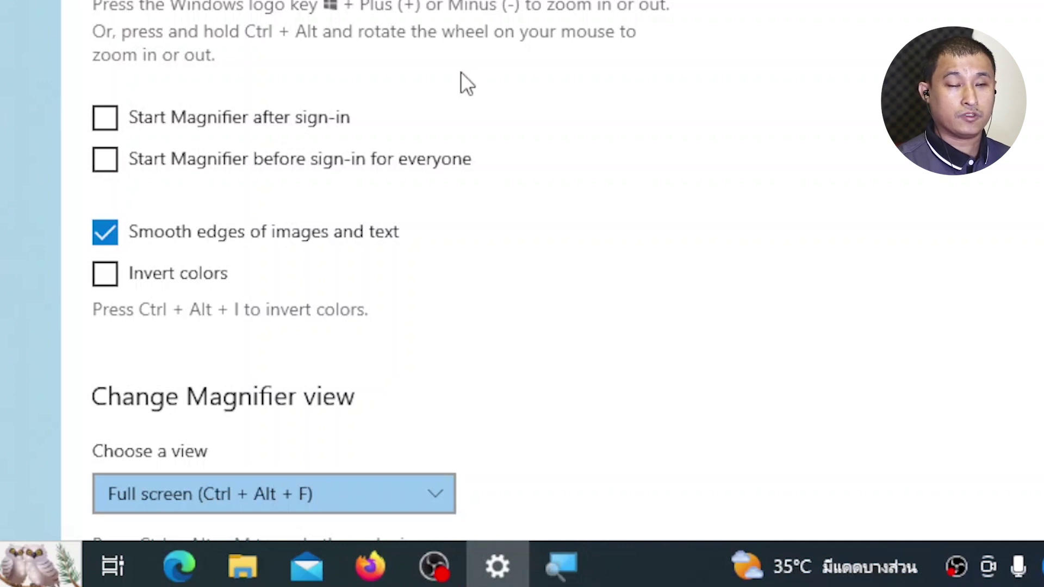
pyautogui.hotkey('ctrl', 'alt', 'd')
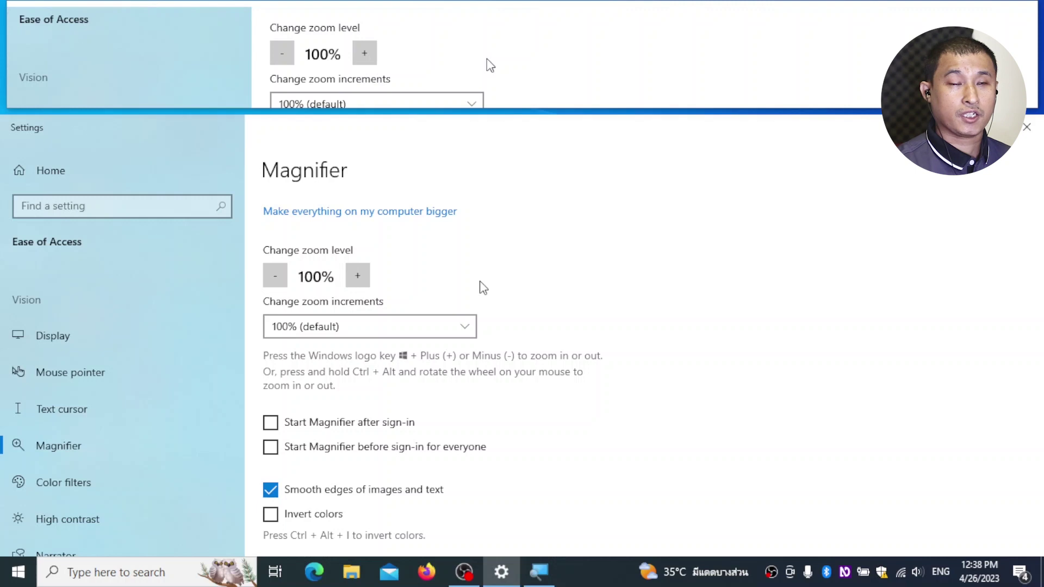
pyautogui.hotkey('ctrl', 'alt', 'f')
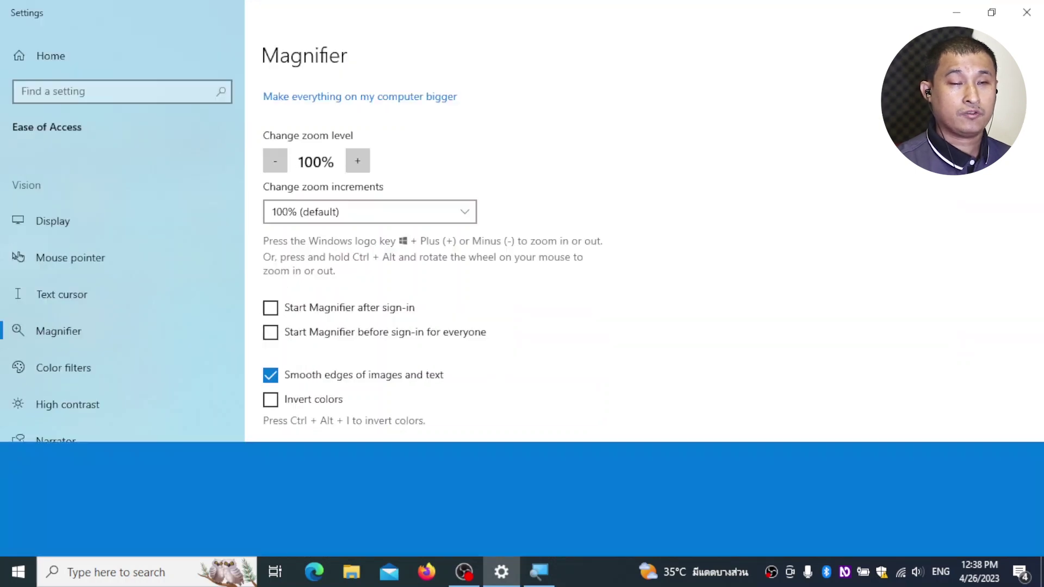
pyautogui.hotkey('ctrl', 'alt', 'l')
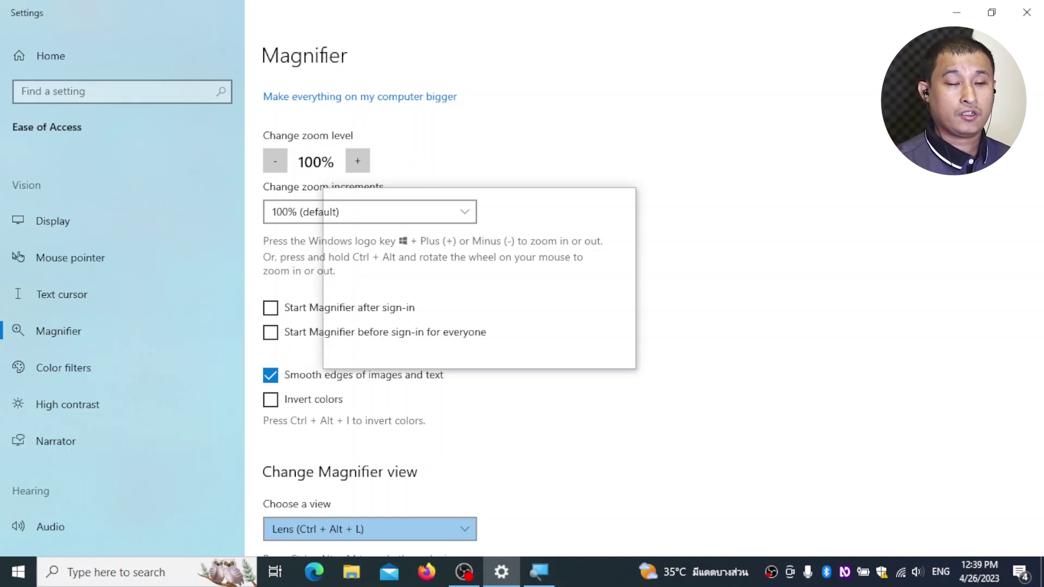
pyautogui.hotkey('ctrl', 'alt', 'f')
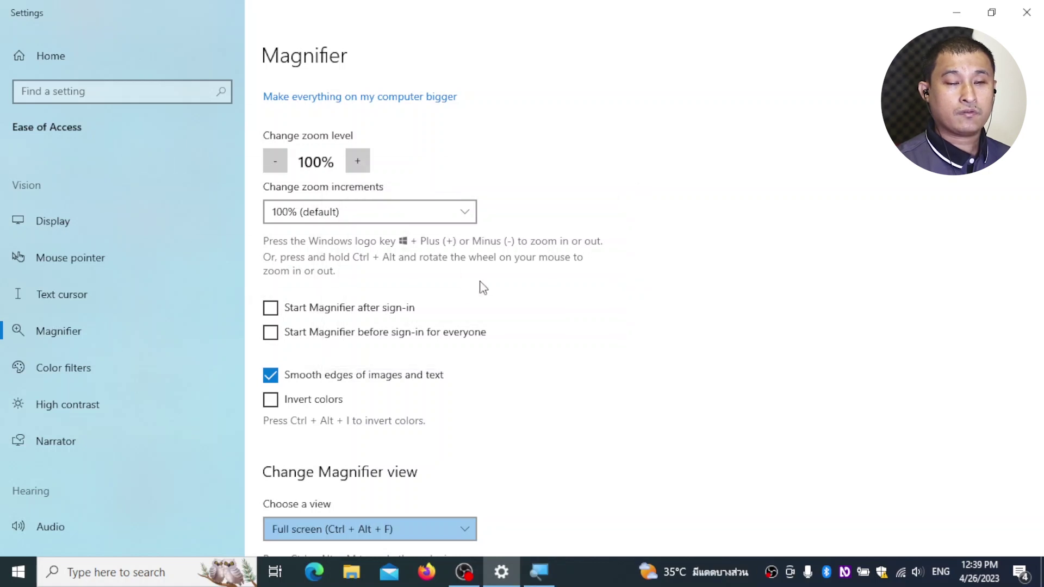
pyautogui.hotkey('ctrl', 'alt', 'd')
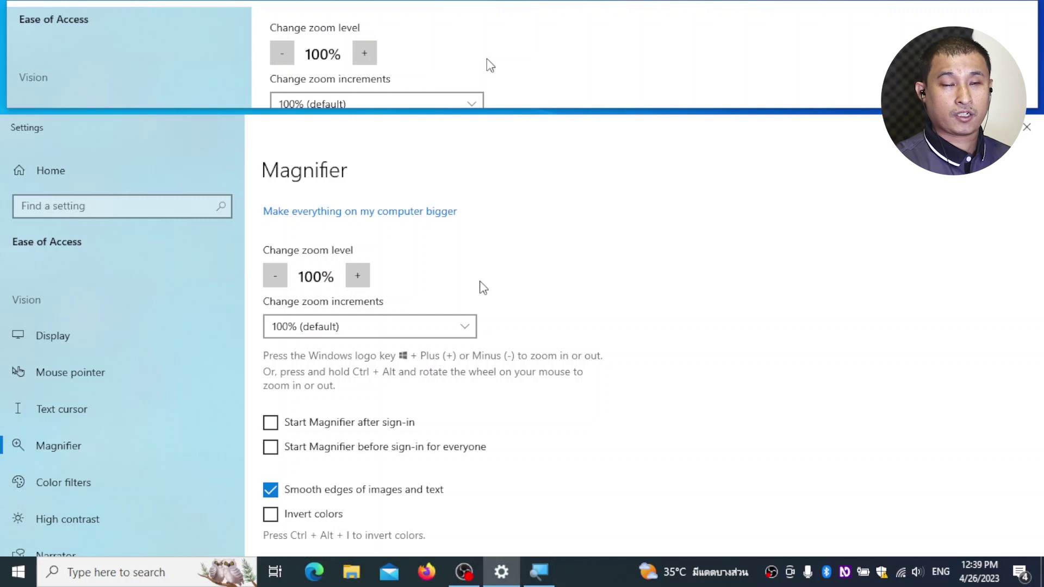
# Show the desktop and cycle the Magnifier to the docked view.
pyautogui.press('super+d')
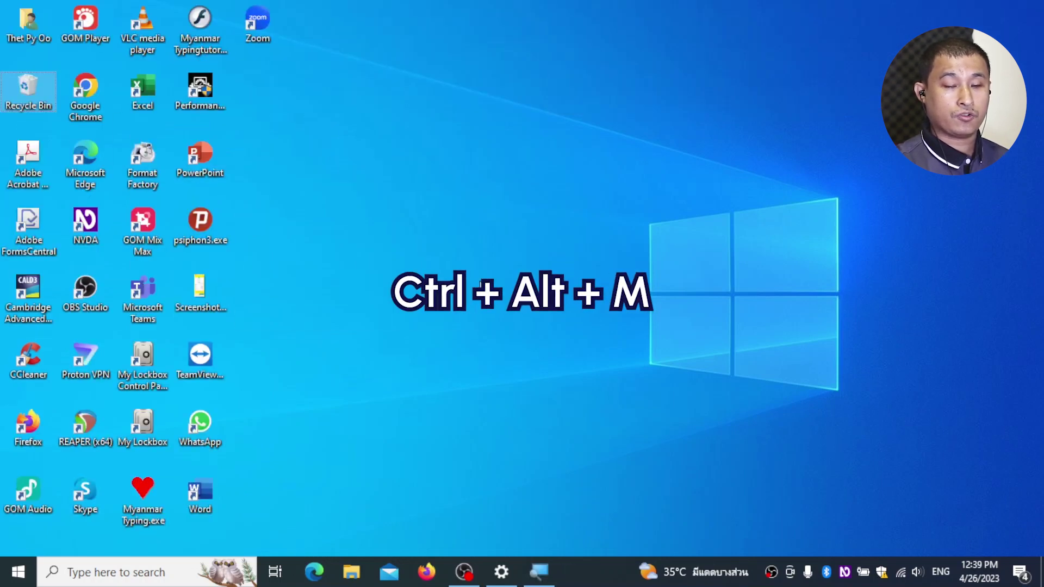
pyautogui.hotkey('ctrl', 'alt', 'm')
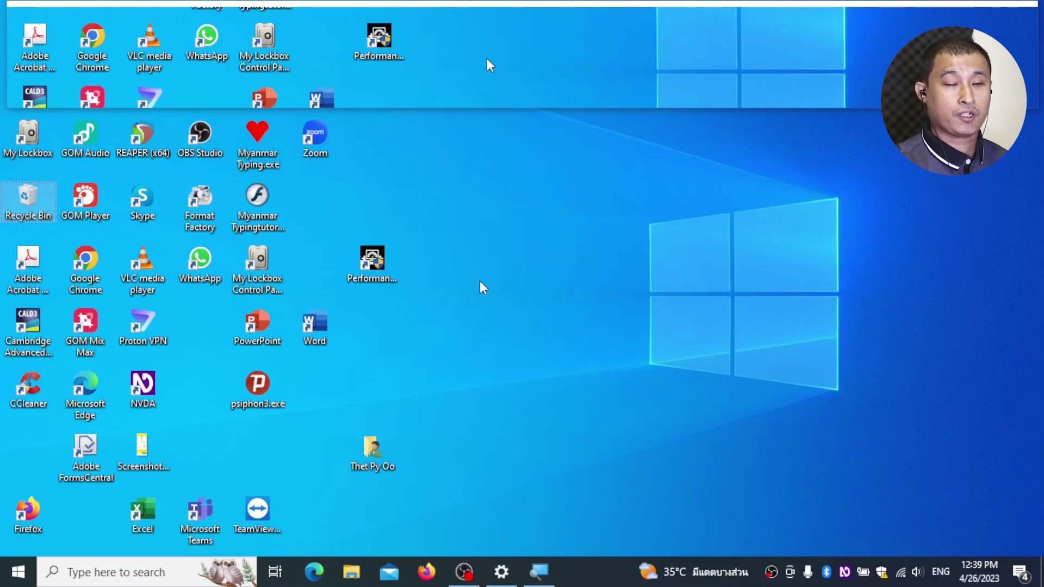
# Return to the Magnifier settings page and switch the Magnifier view to Full screen.
pyautogui.hotkey('alt', 'Tab')
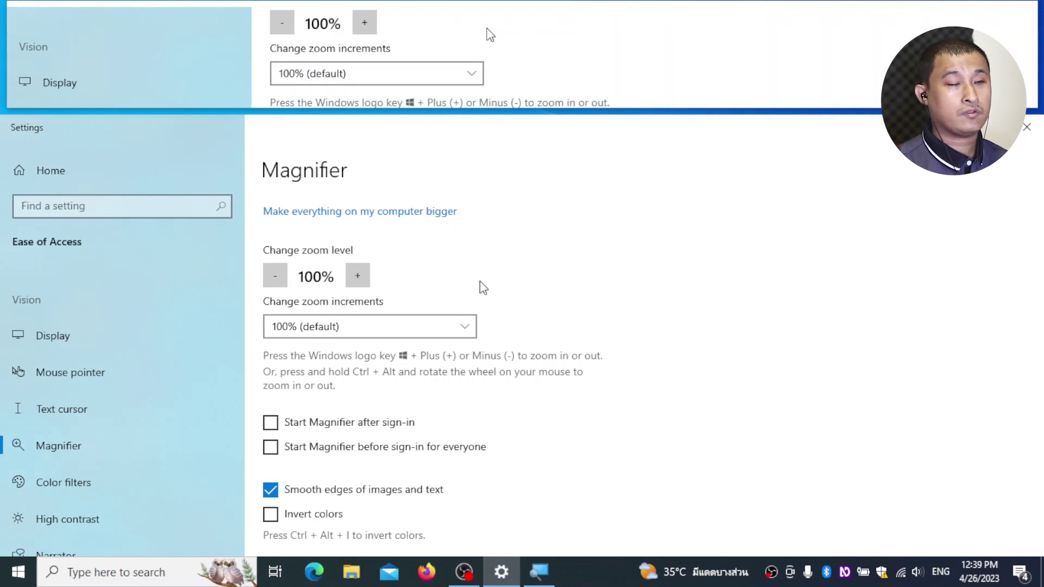
pyautogui.hotkey('ctrl', 'alt', 'f')
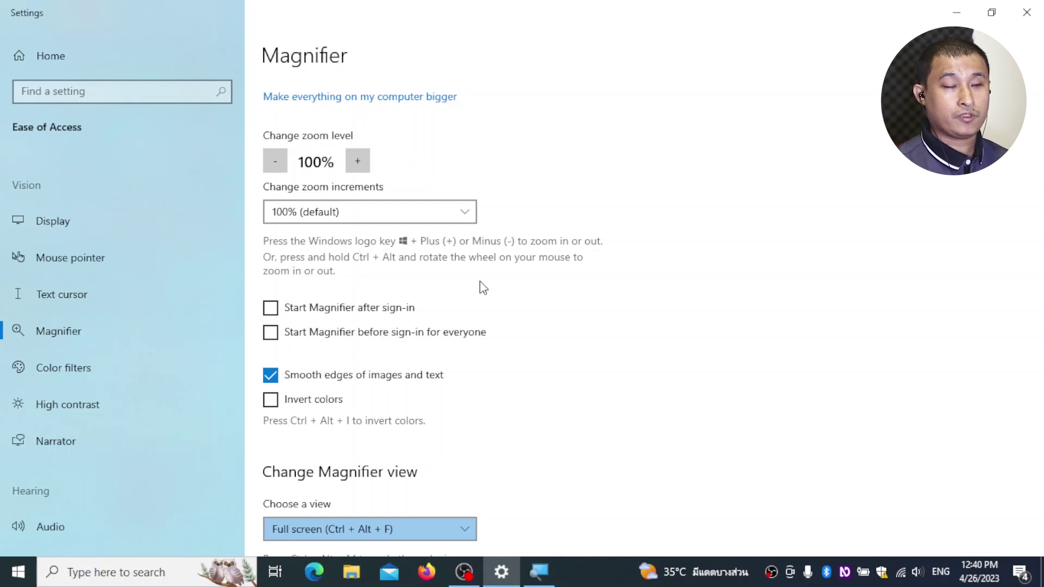
# Go through the Have Magnifier follow options, set Keep the mouse pointer to Centered on the screen and return it to Within the edges of the screen.
pyautogui.press('Tab')
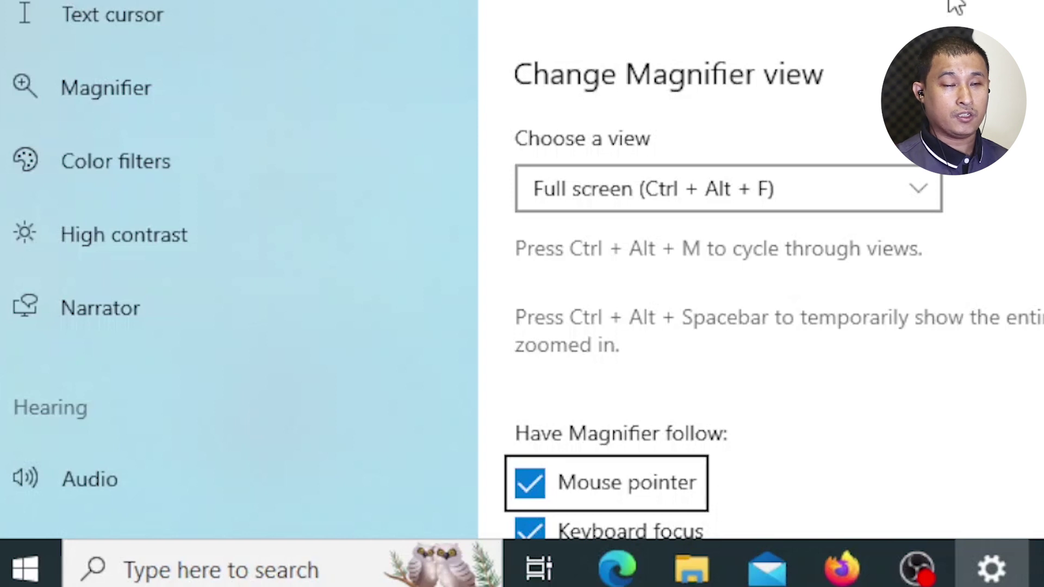
pyautogui.press('Tab')
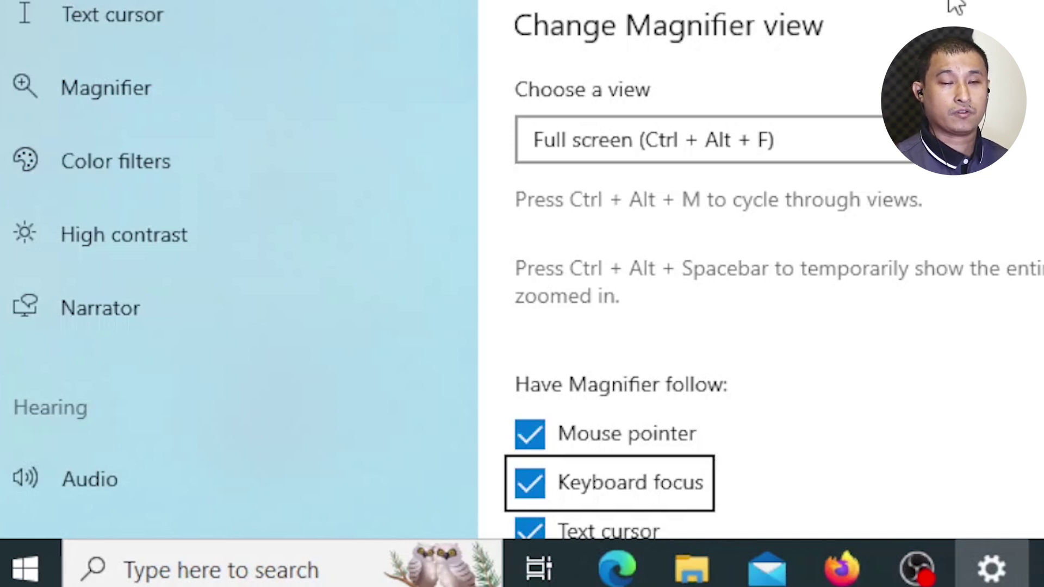
pyautogui.press('Tab')
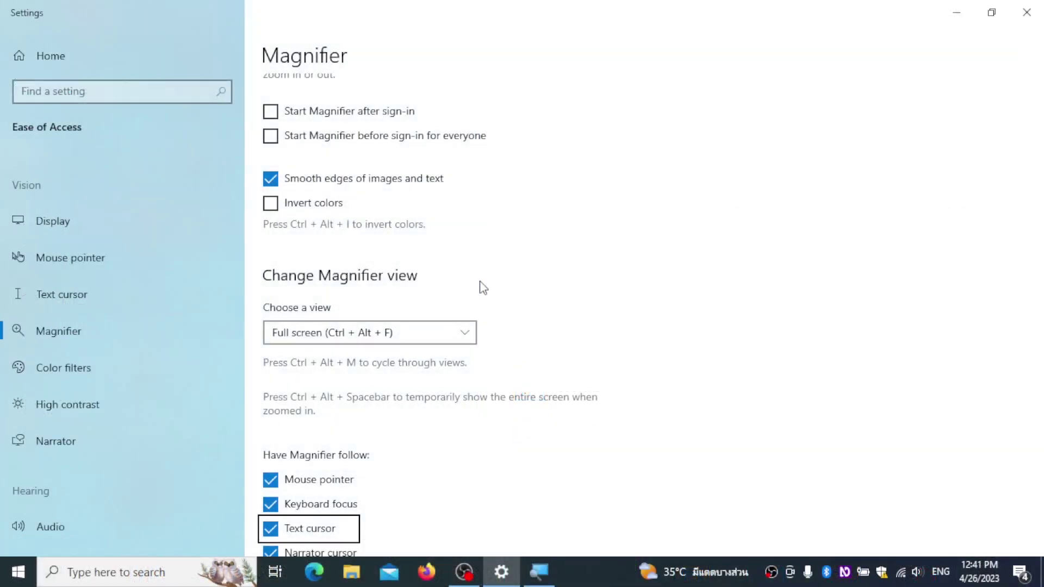
pyautogui.press('Tab')
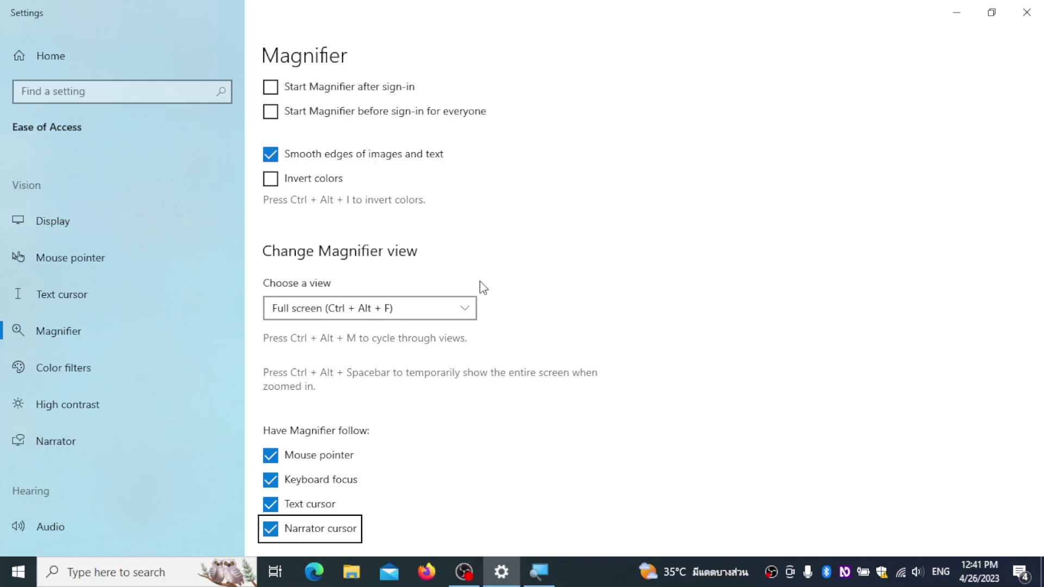
pyautogui.press('Tab')
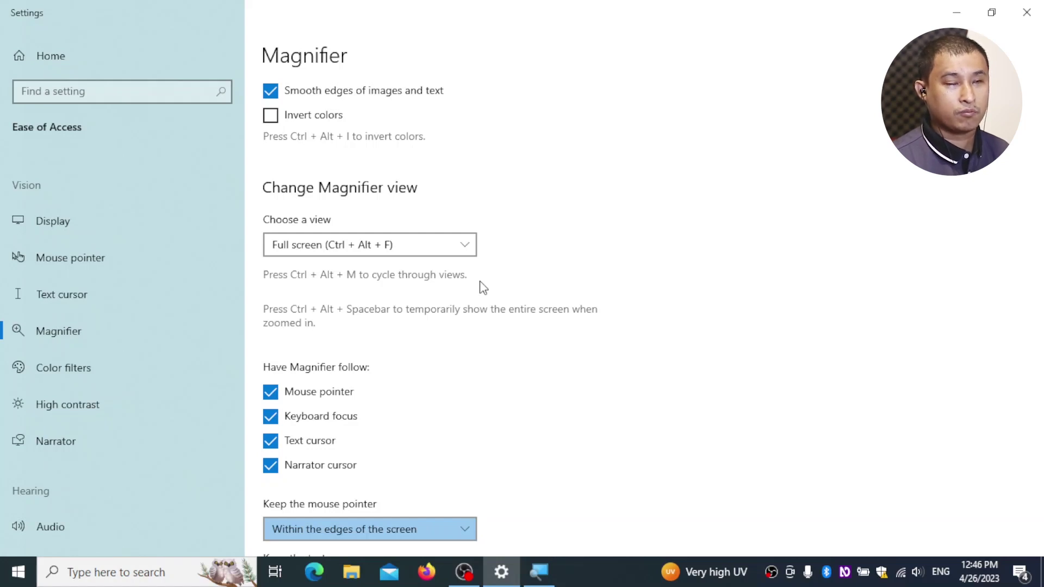
pyautogui.press('Down')
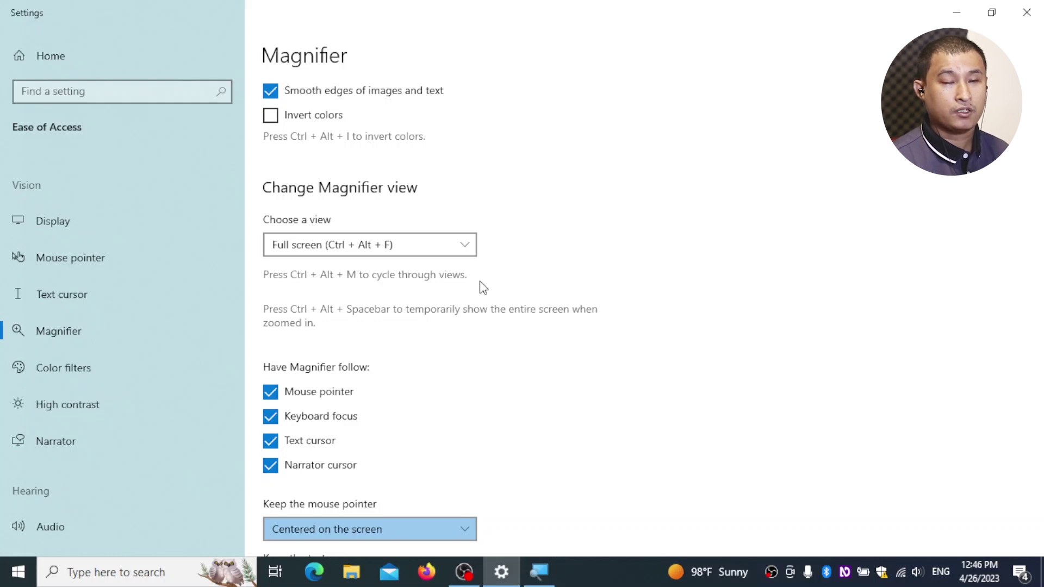
pyautogui.press('Up')
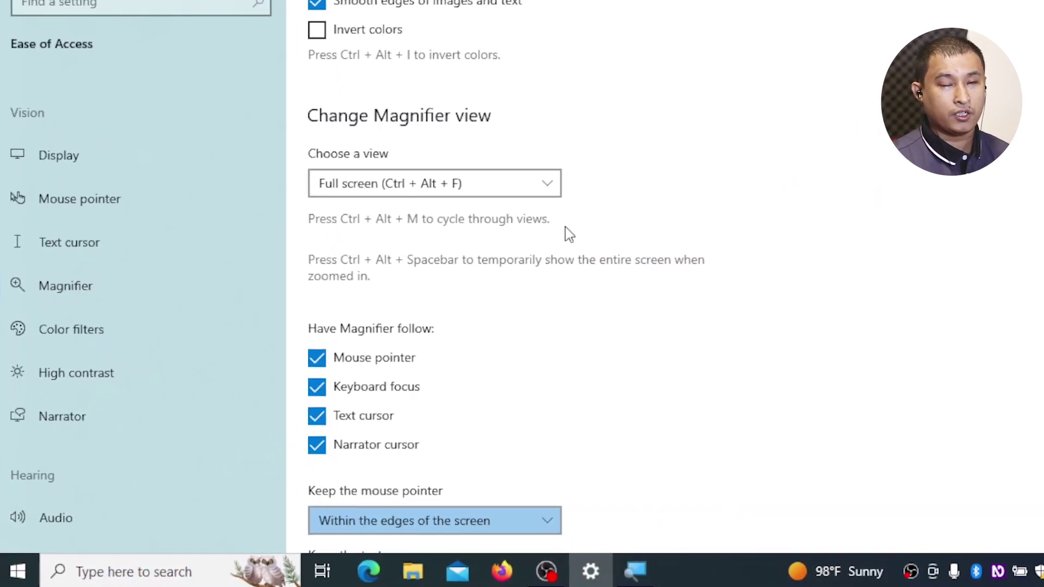
# Switch the Reading modifier key to Insert, to Caps Lock or Insert, and back to Control + Alt.
pyautogui.press('Tab')
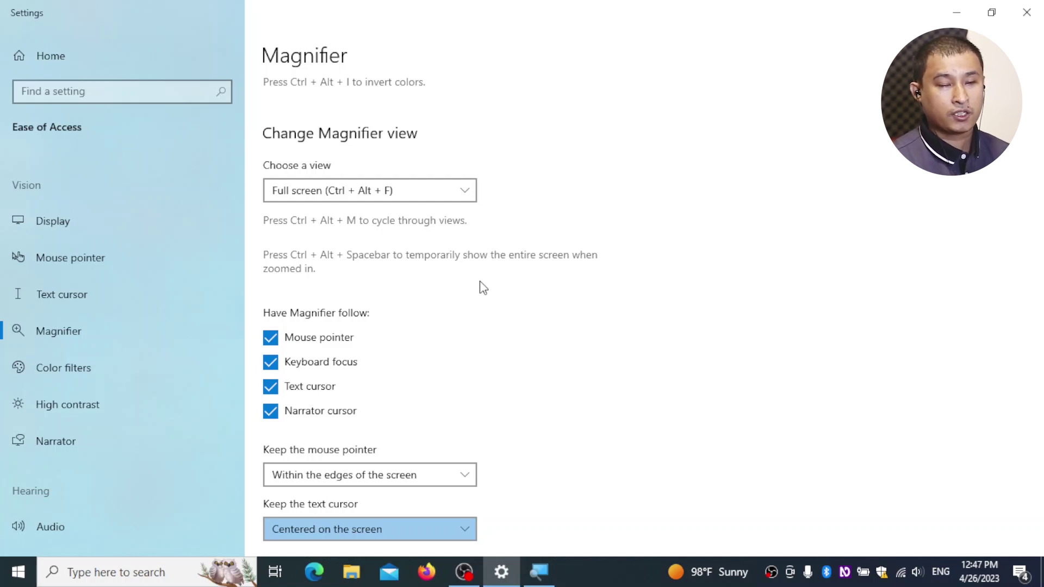
pyautogui.scroll(-2, 483, 287)
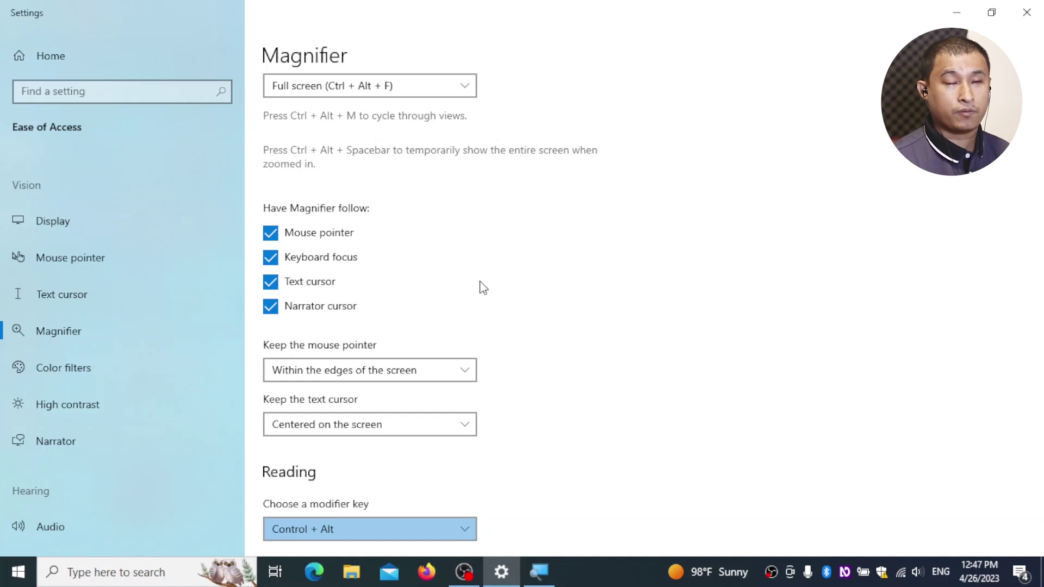
pyautogui.press('Down')
pyautogui.press('Down')
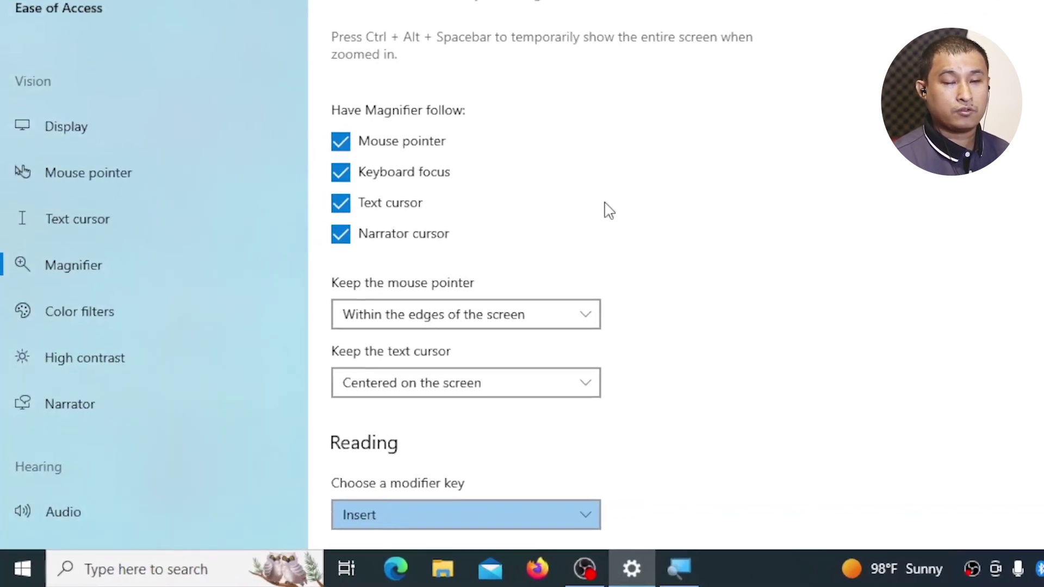
pyautogui.press('Down')
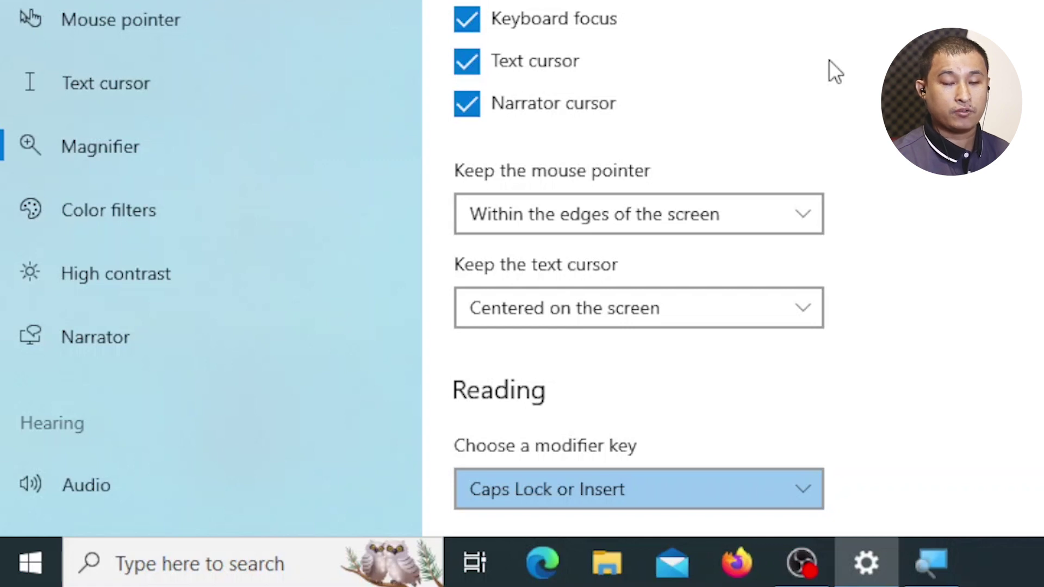
pyautogui.press('Down')
pyautogui.press('Down')
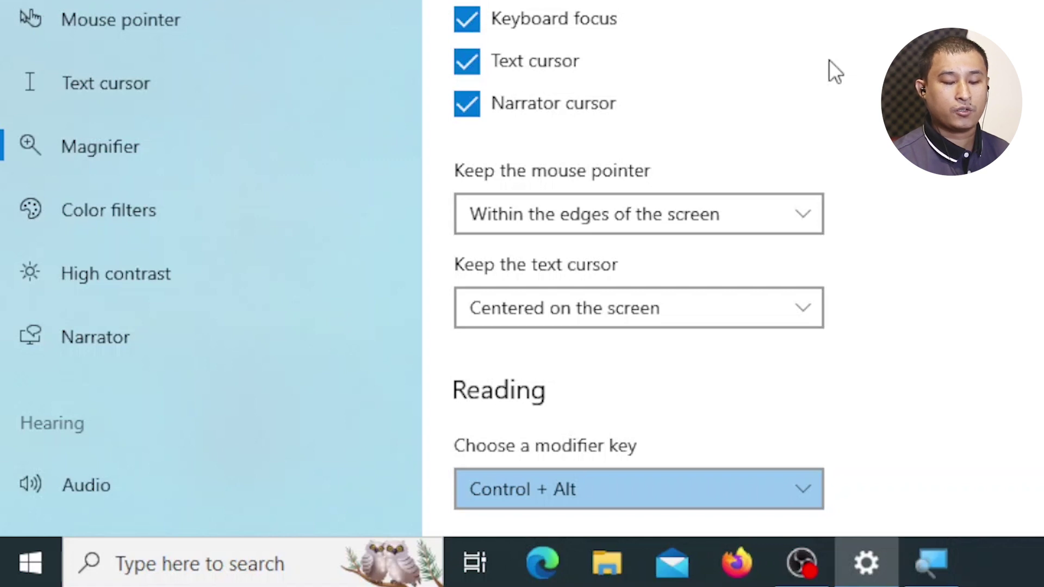
# Look over the remaining Magnifier settings and close the Settings window.
pyautogui.scroll(-5, 829, 60)
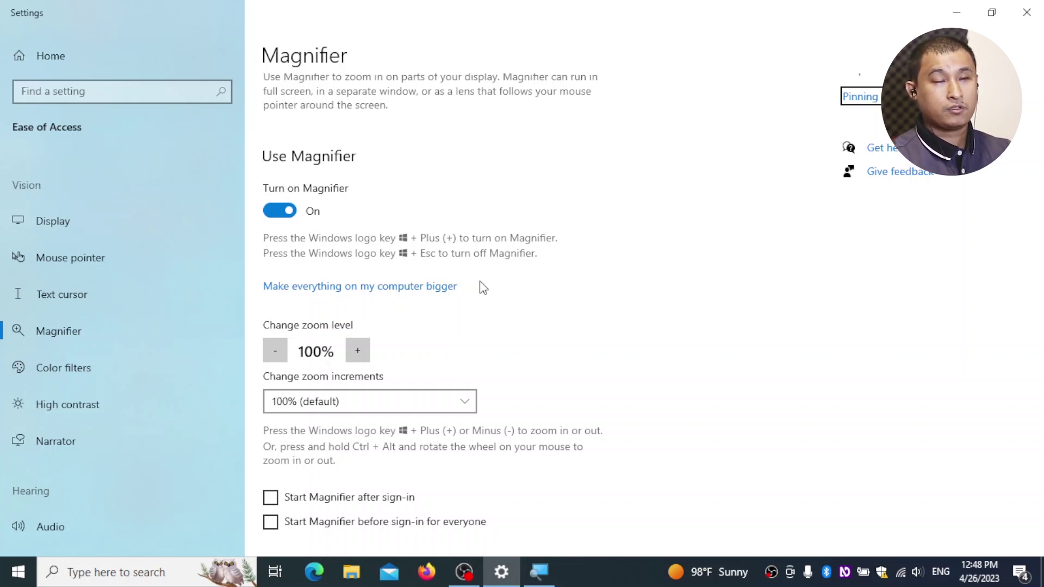
pyautogui.hotkey('alt', 'F4')
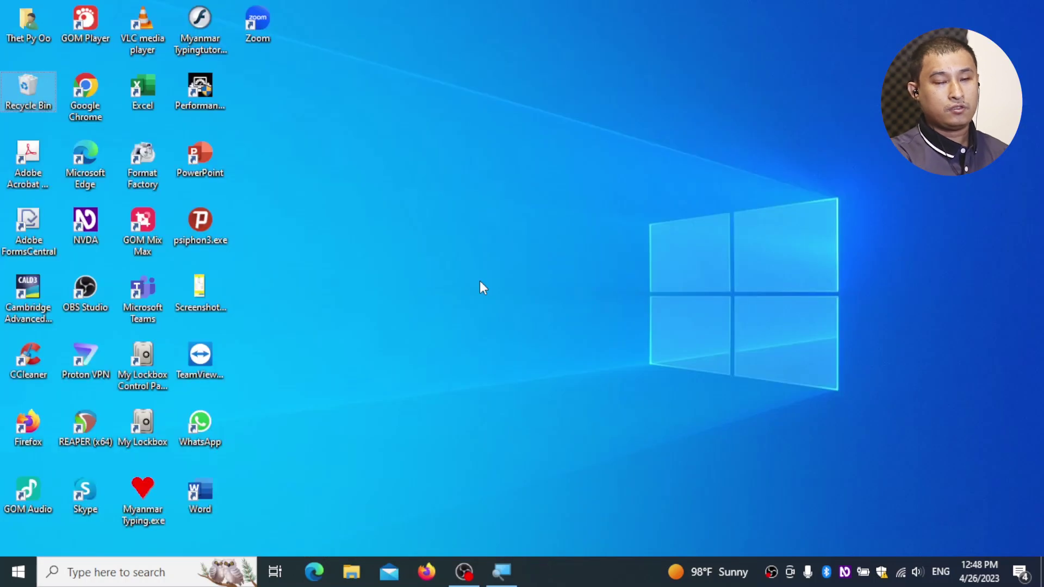